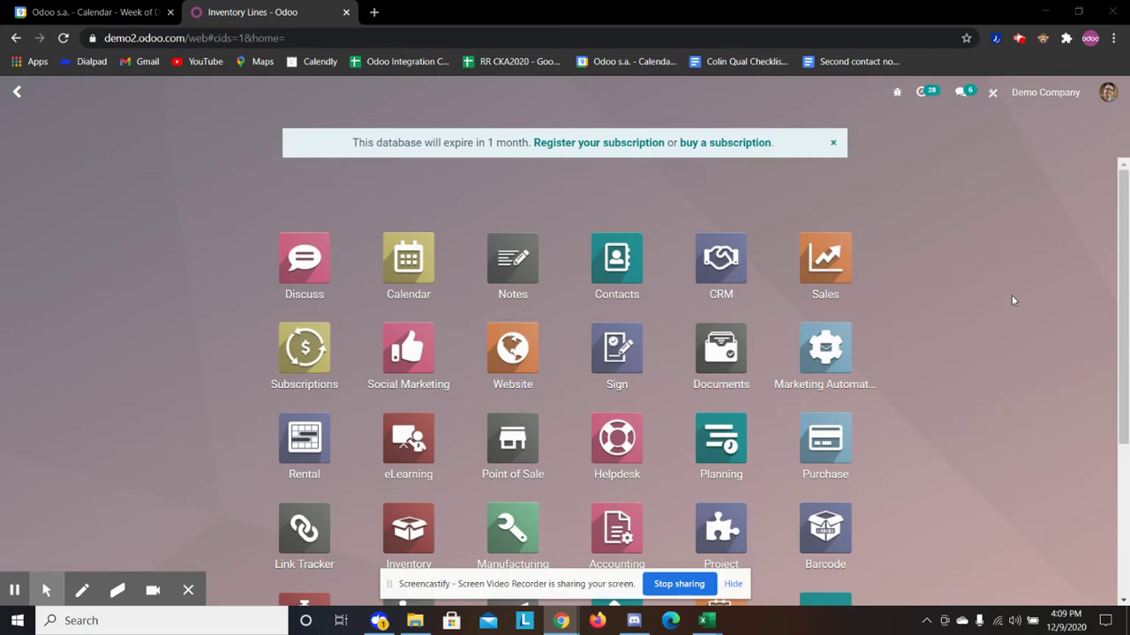
Step: Open the Acoustic Bloc Screens product [FURN_6666] from Sales > Products > Products
left_click(806, 250)
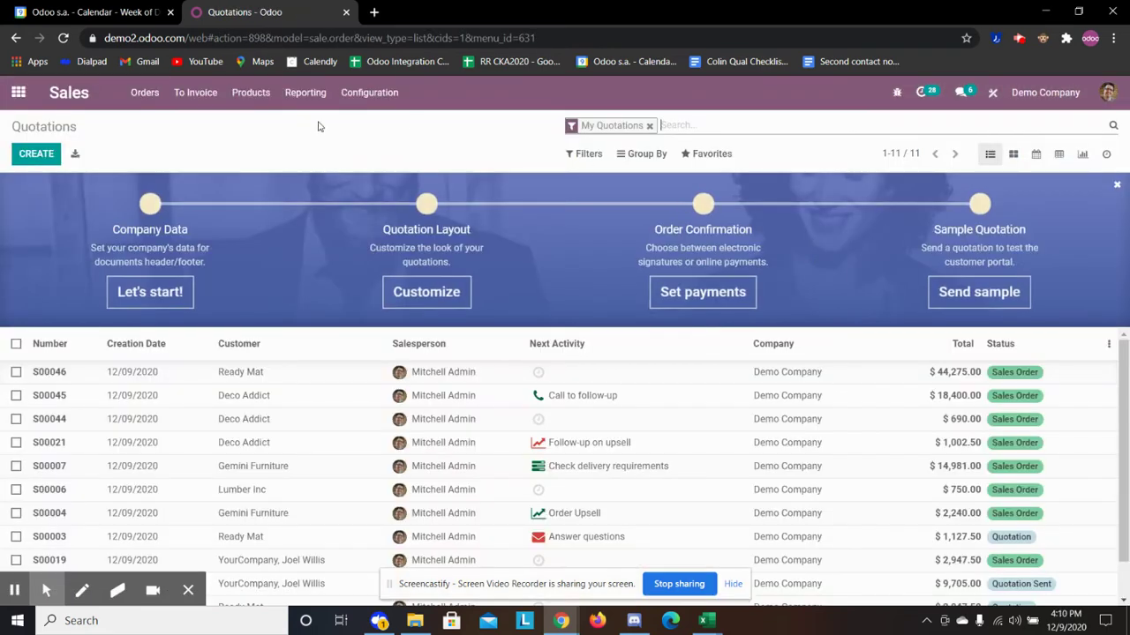
left_click(251, 91)
left_click(234, 122)
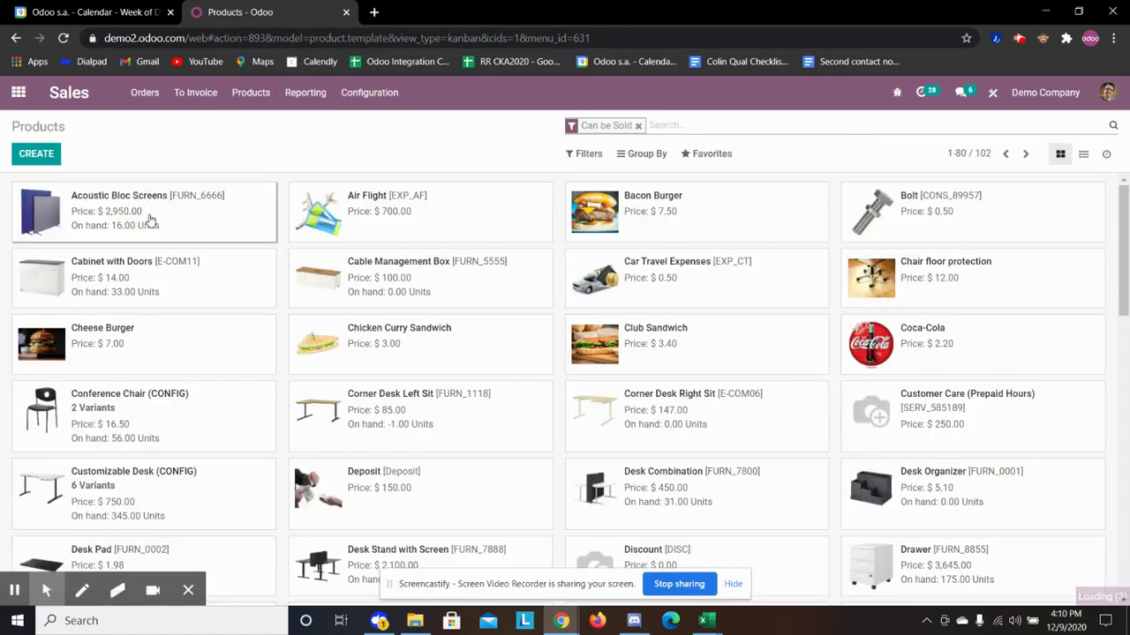
left_click(150, 219)
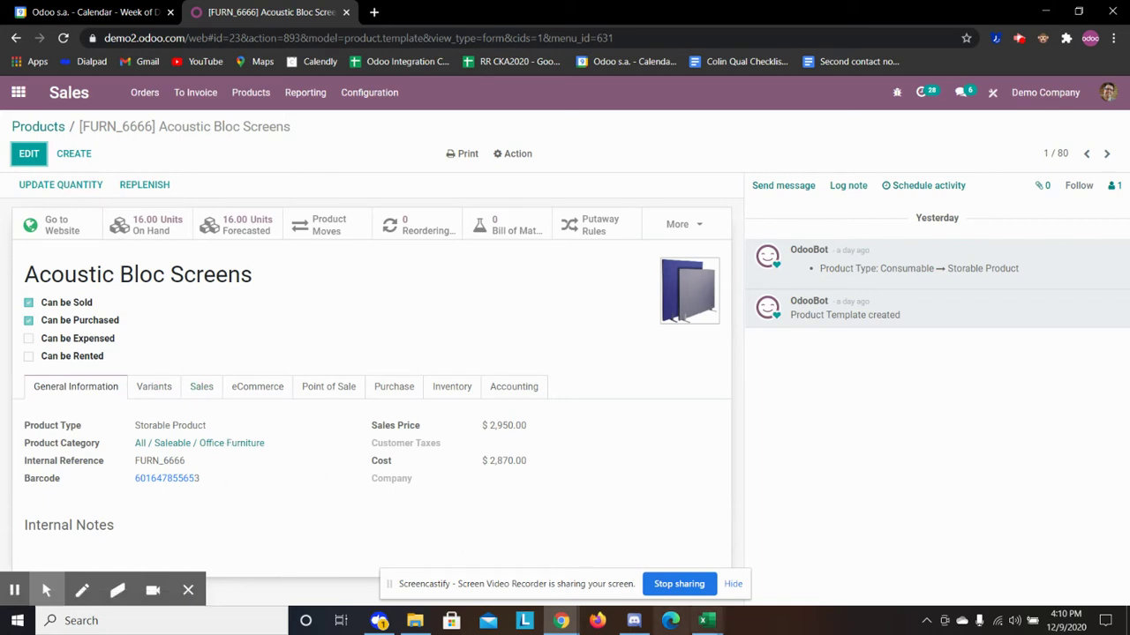
Step: Bring the product_template TEST workbook listing Test Products 1–5 to the front in Excel
mouse_move(706, 620)
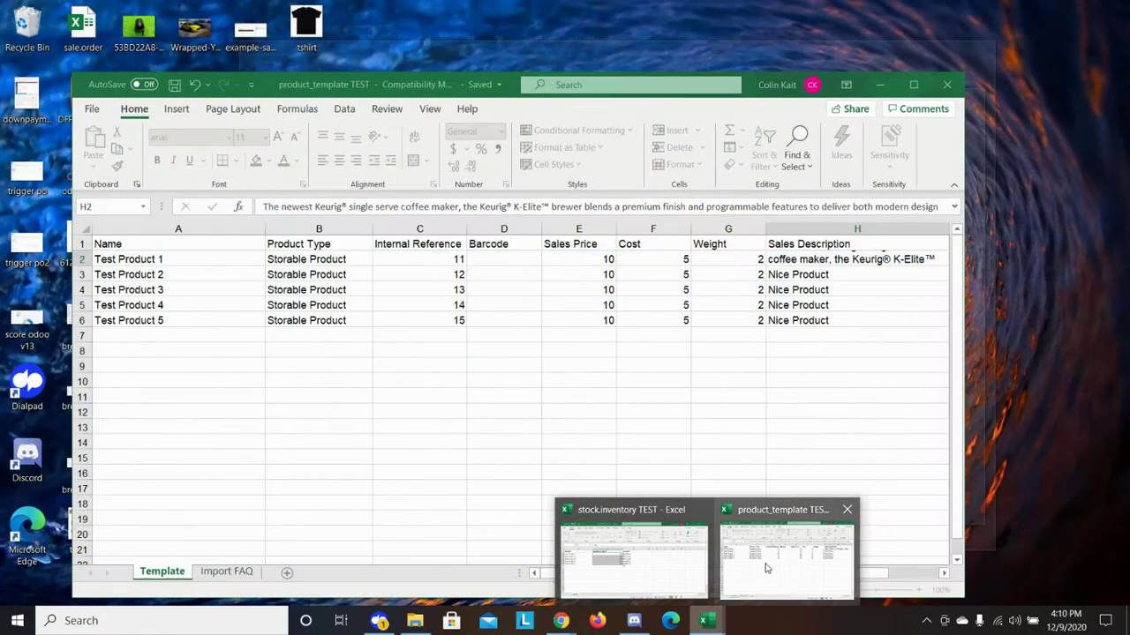
left_click(764, 565)
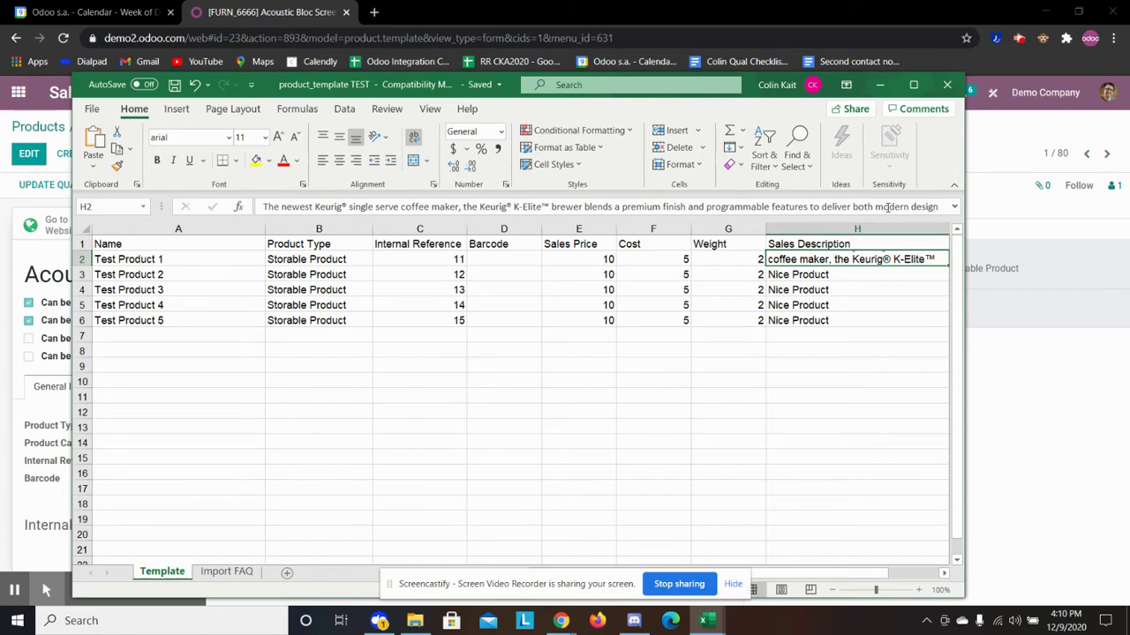
Step: Return to the Products list, start Import records and load the product_template TEST file
left_click(884, 85)
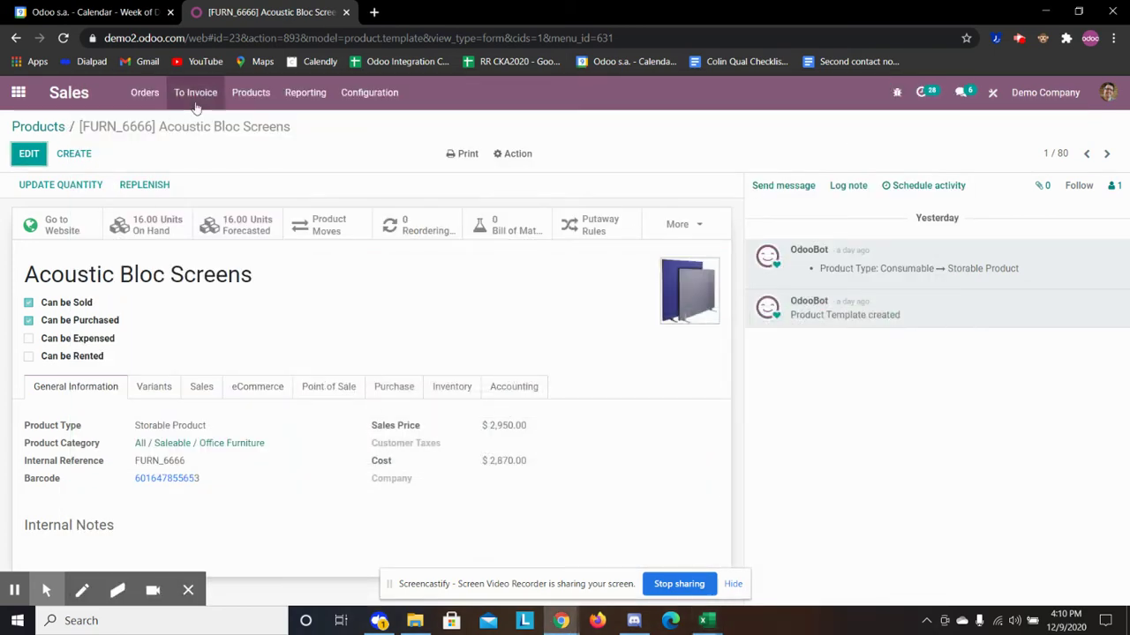
left_click(42, 130)
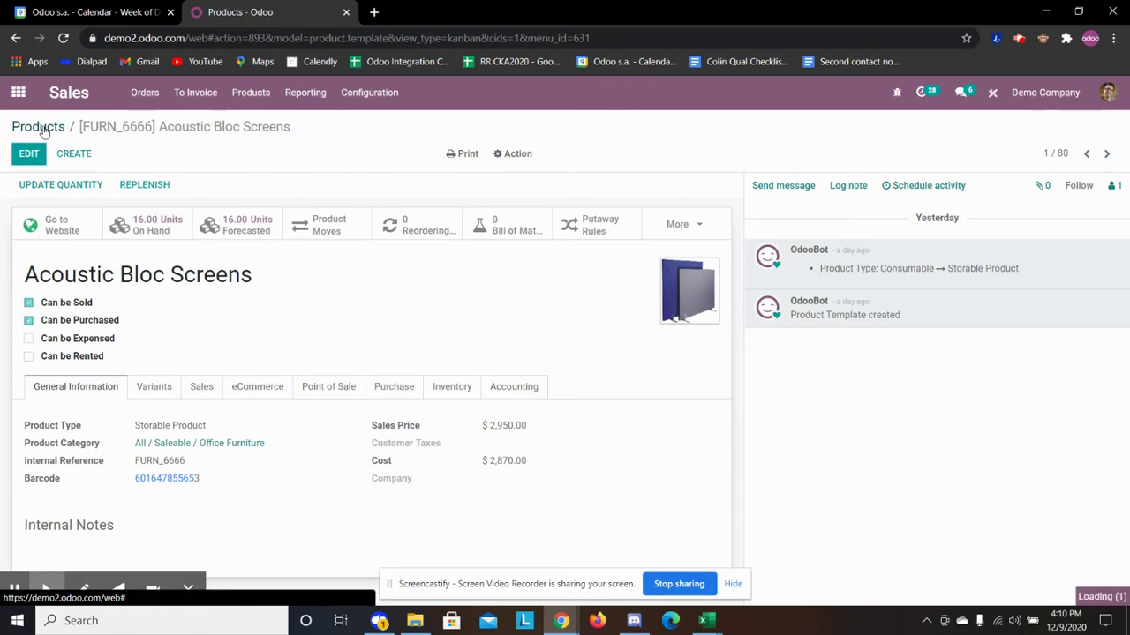
left_click(707, 155)
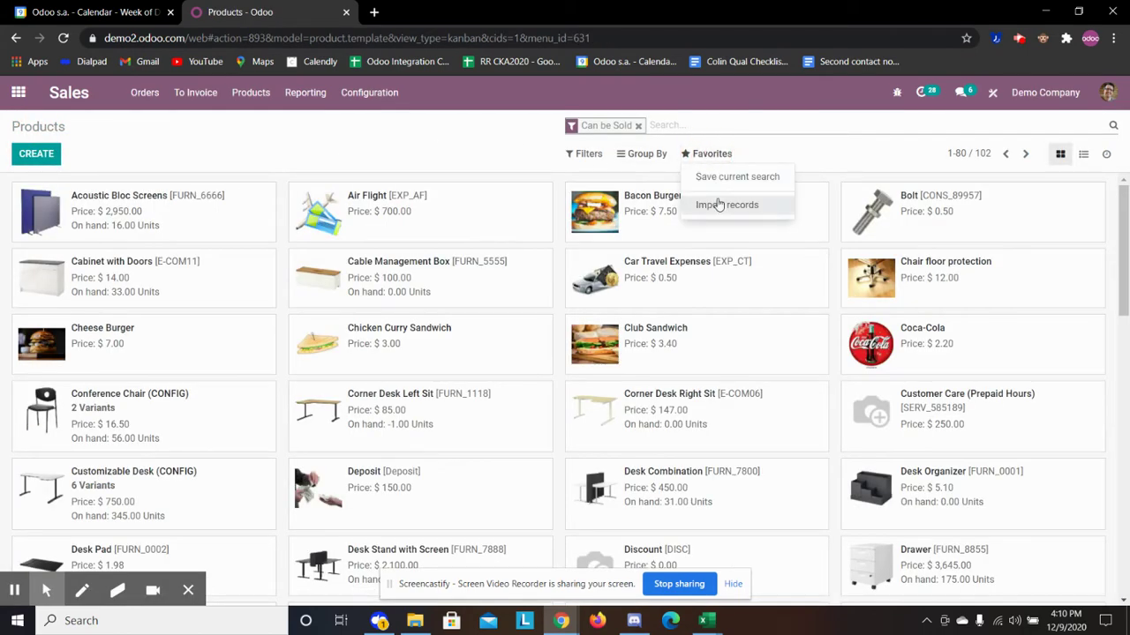
left_click(706, 200)
left_click(57, 157)
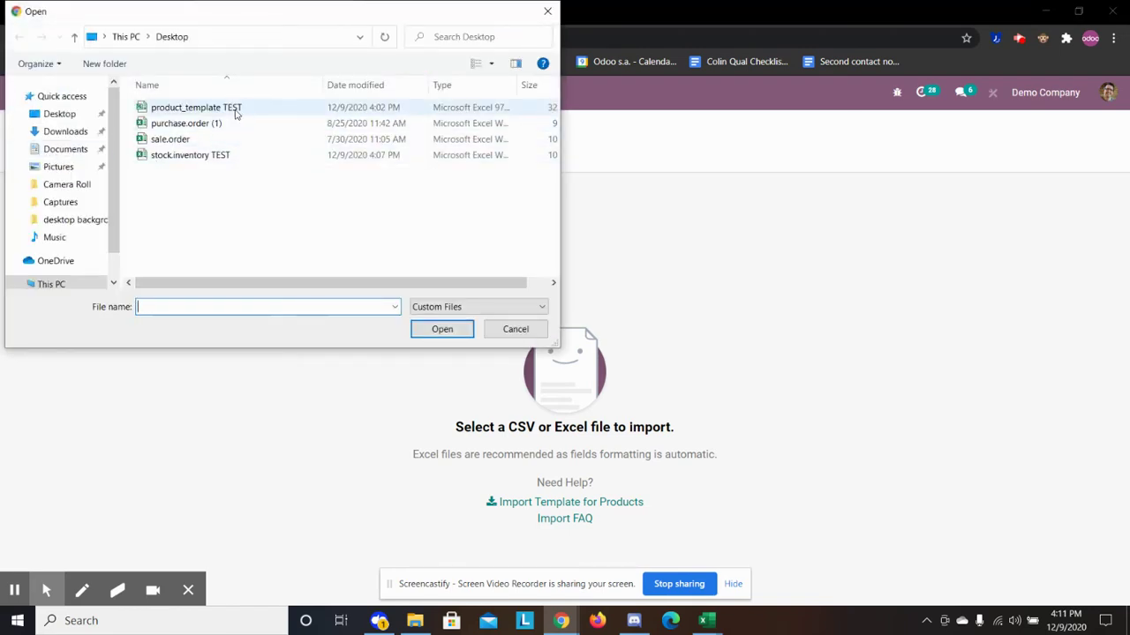
left_click(236, 113)
left_click(457, 335)
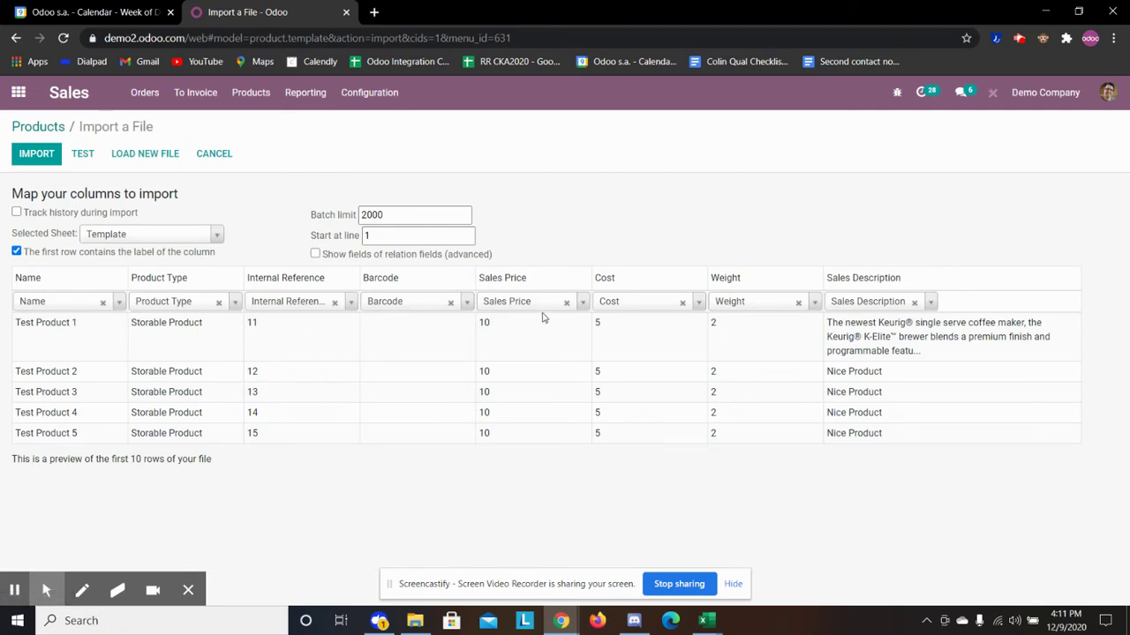
Step: Set the Barcode column to Don't import and clear the Product Type column's mapping
left_click(451, 303)
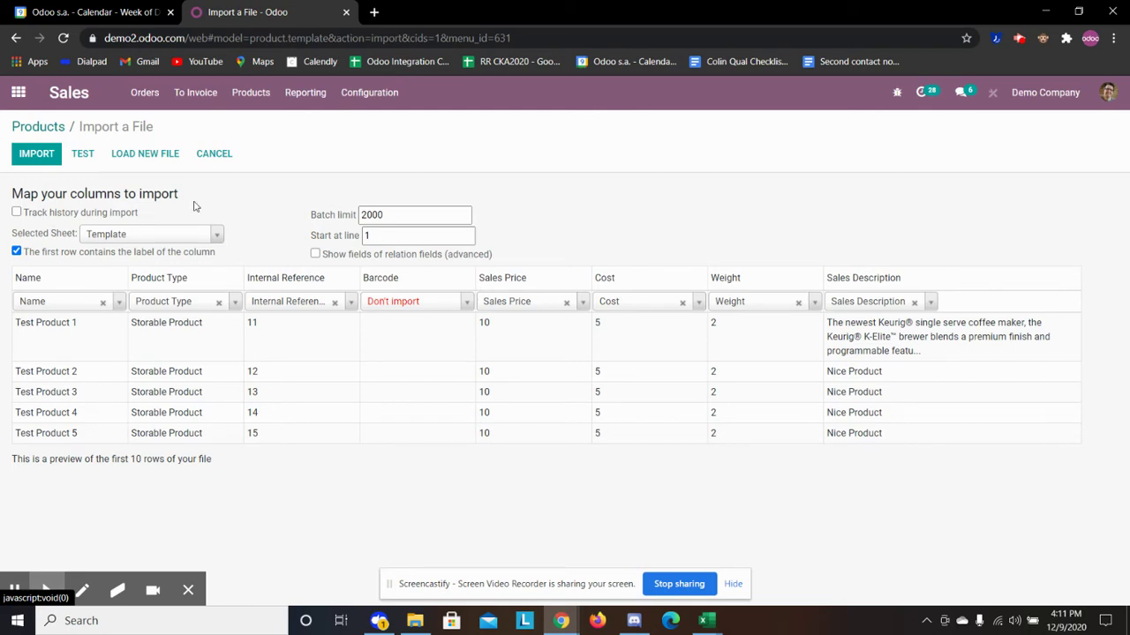
mouse_move(29, 559)
left_click(219, 302)
Step: Remap the Product Type column to the Product Type field
left_click(148, 305)
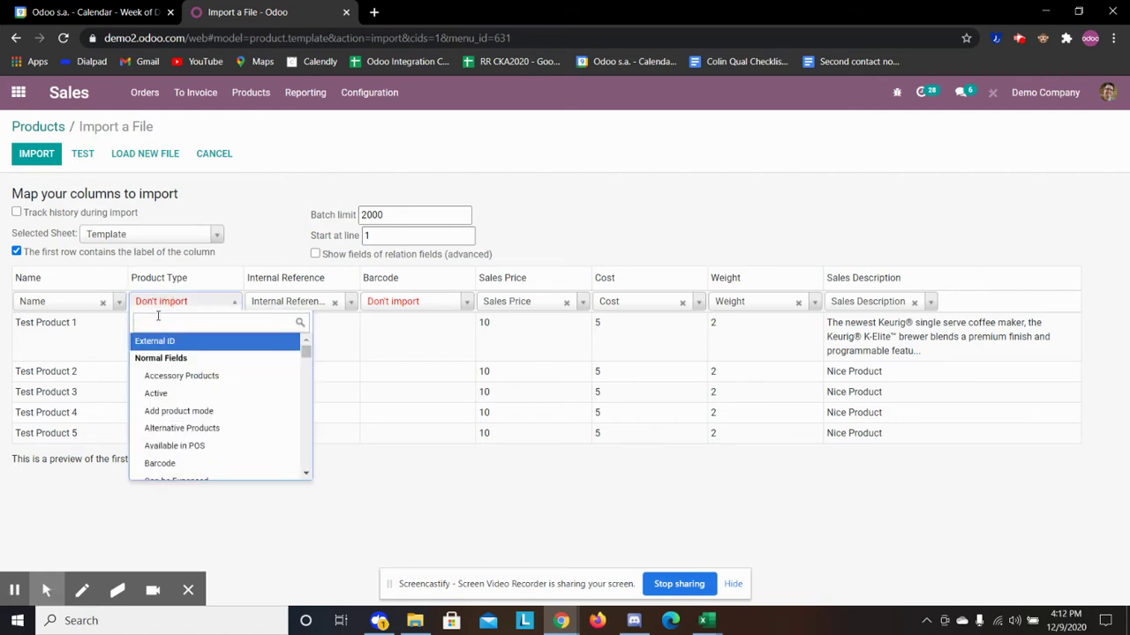
type("prodc")
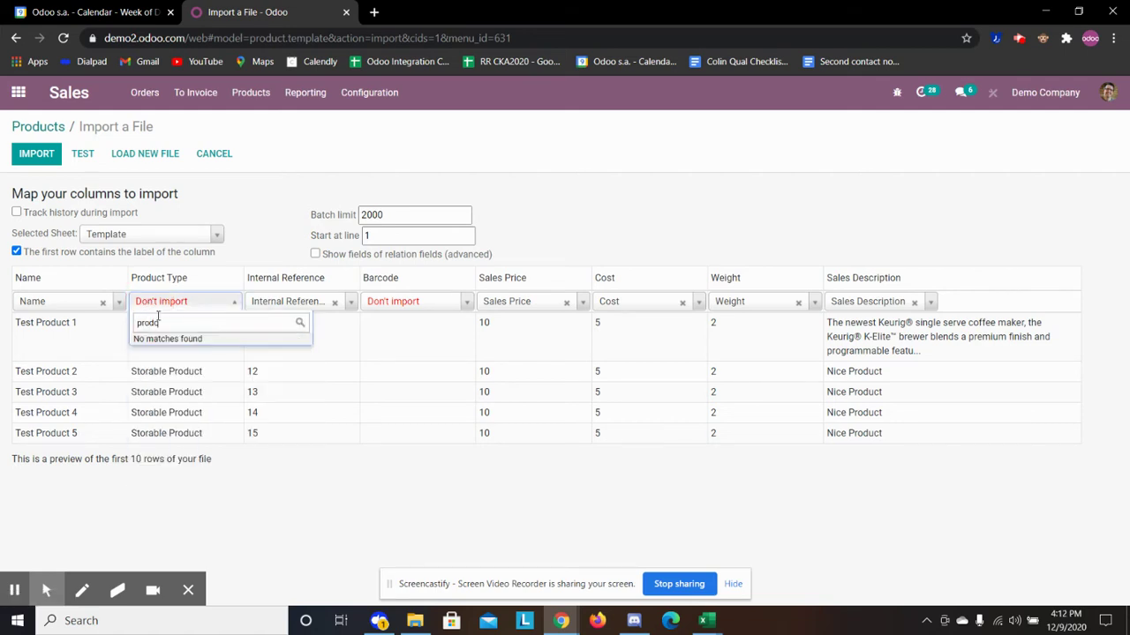
key("BackSpace")
key("BackSpace")
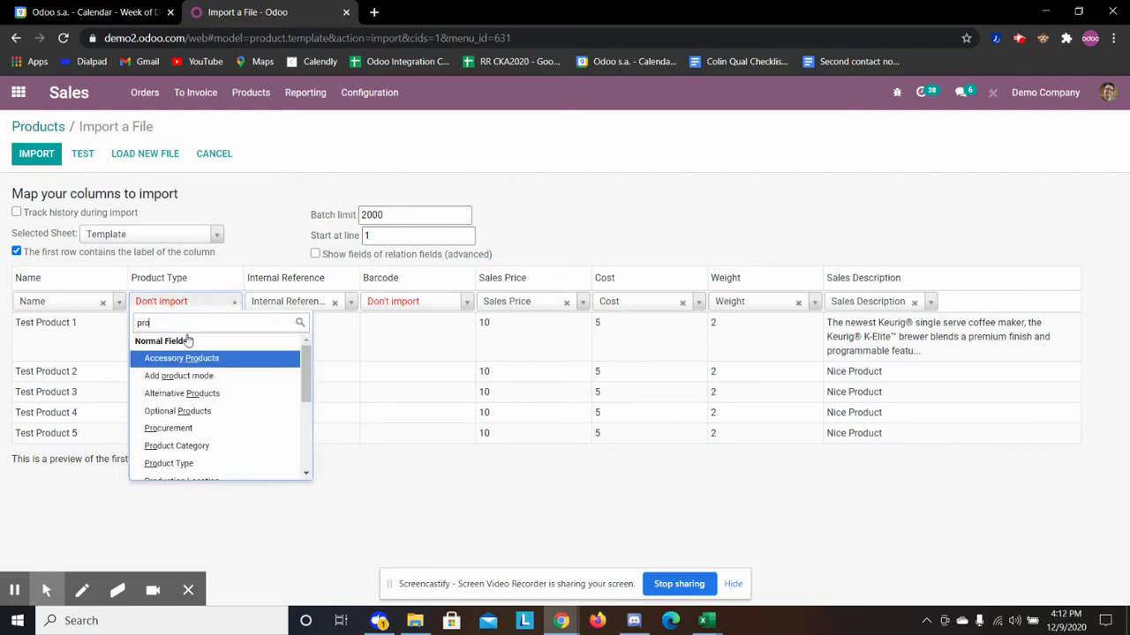
type("c")
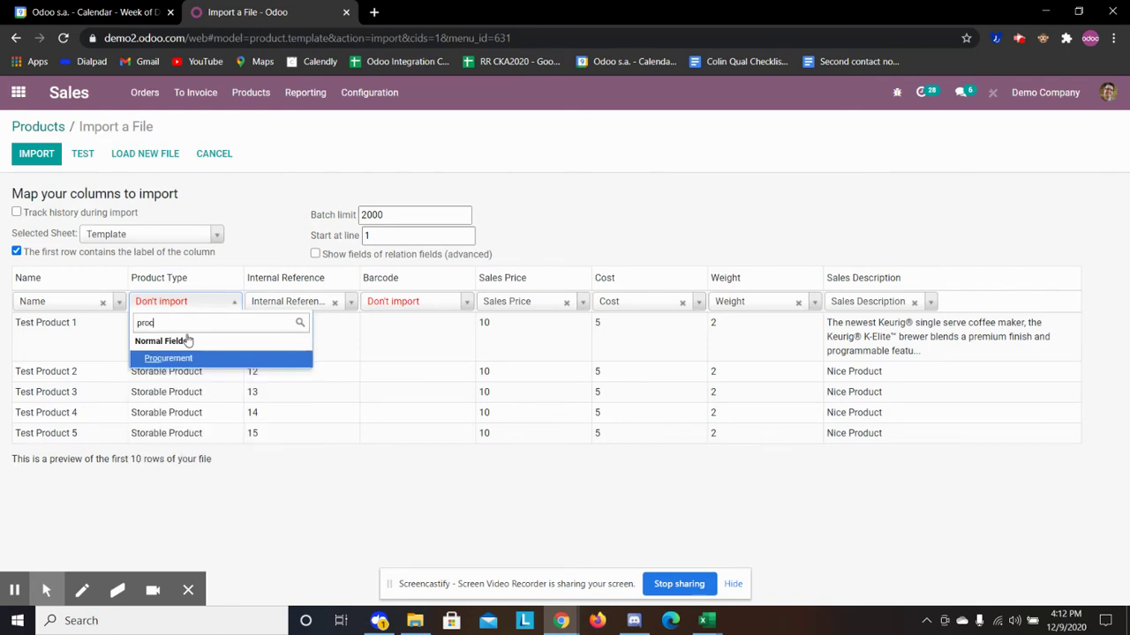
key("BackSpace")
key("BackSpace")
type("oc")
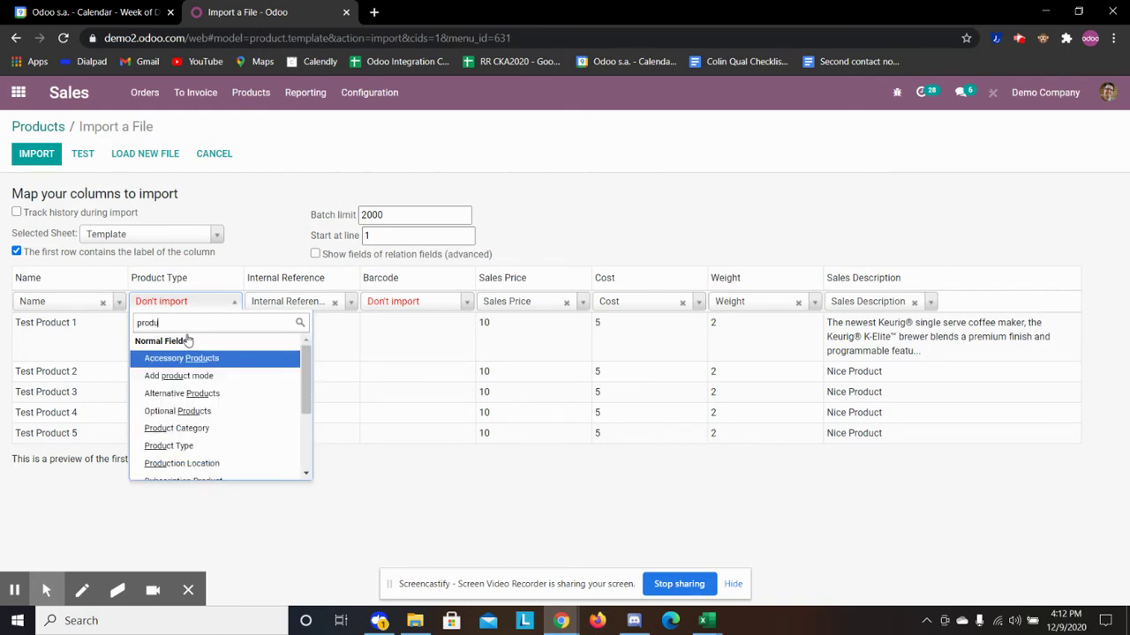
left_click(172, 446)
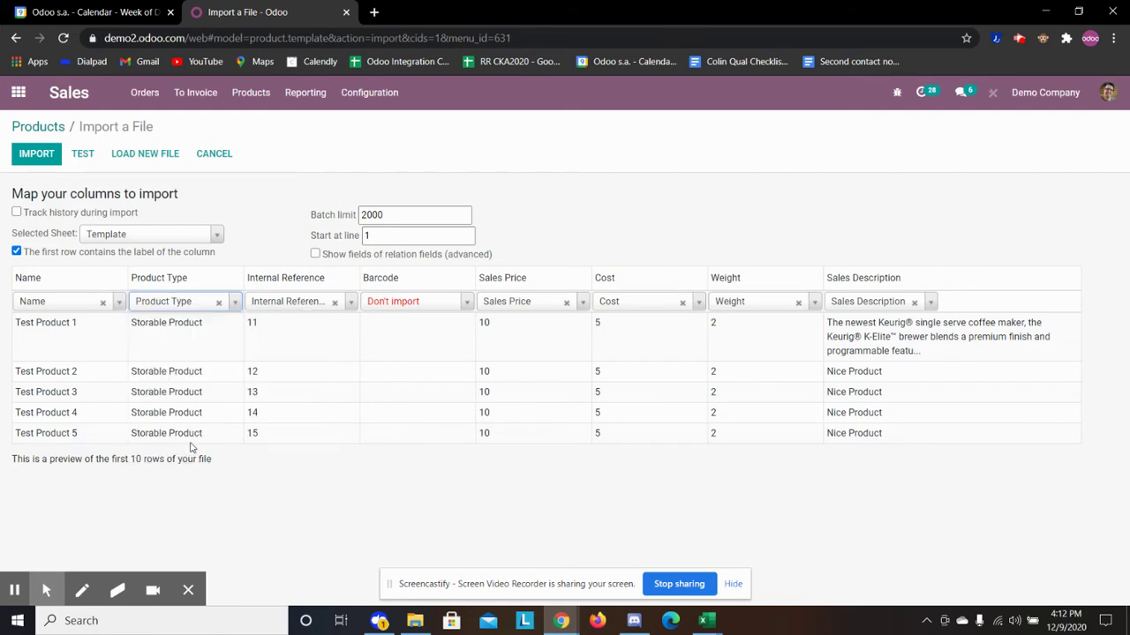
left_click(215, 192)
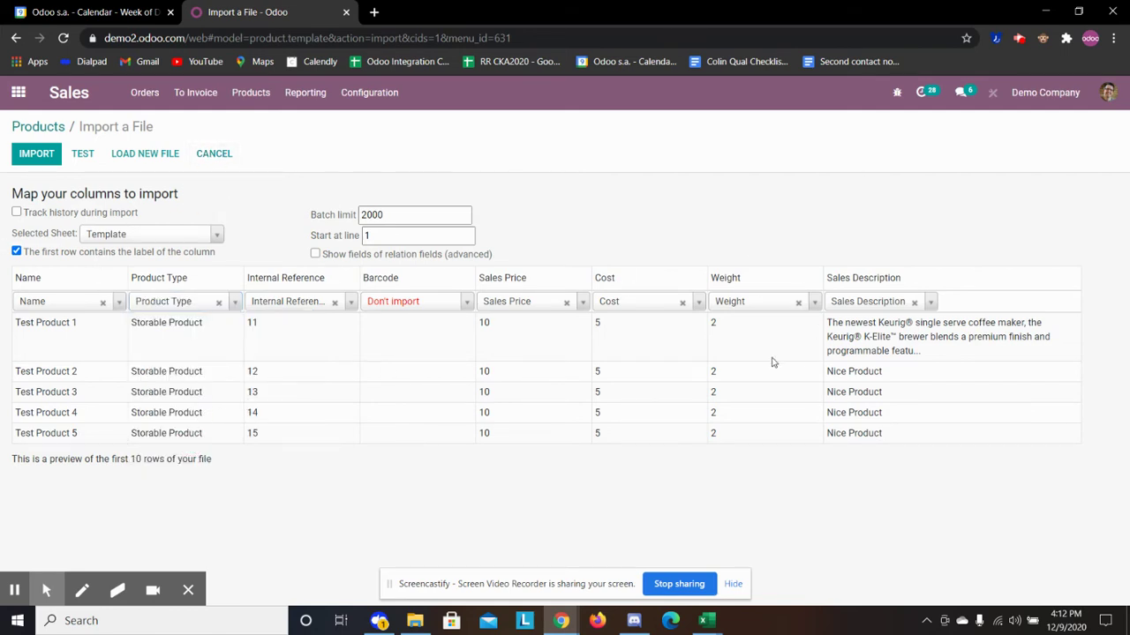
Step: Import the five test products, search 'product' to review them, then clear the search
left_click(48, 157)
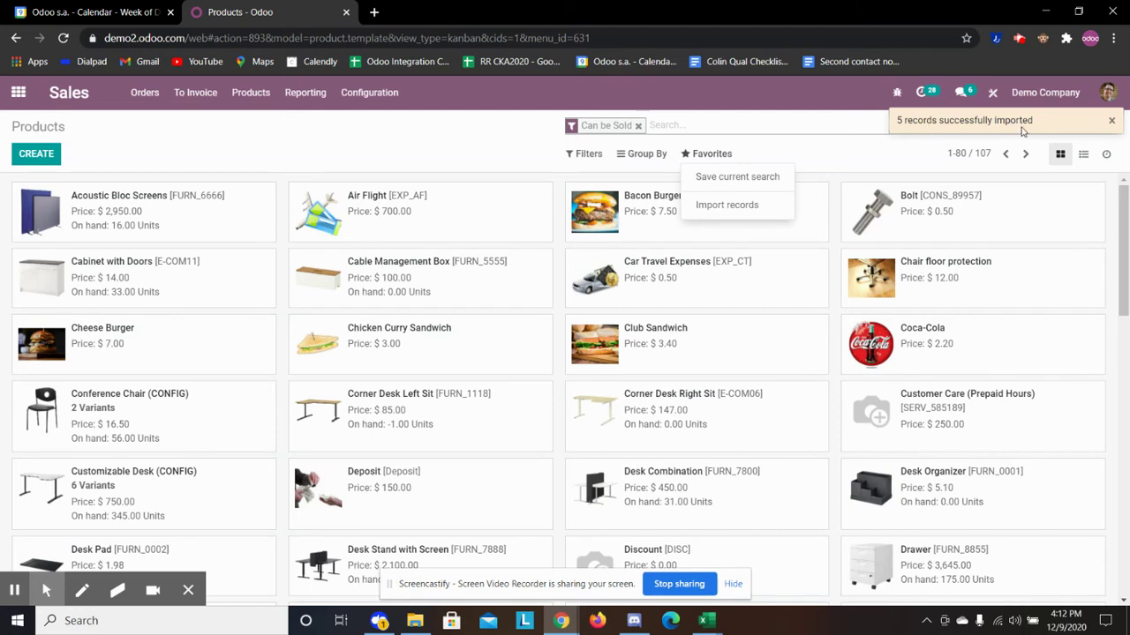
left_click(666, 123)
type("product")
key("Return")
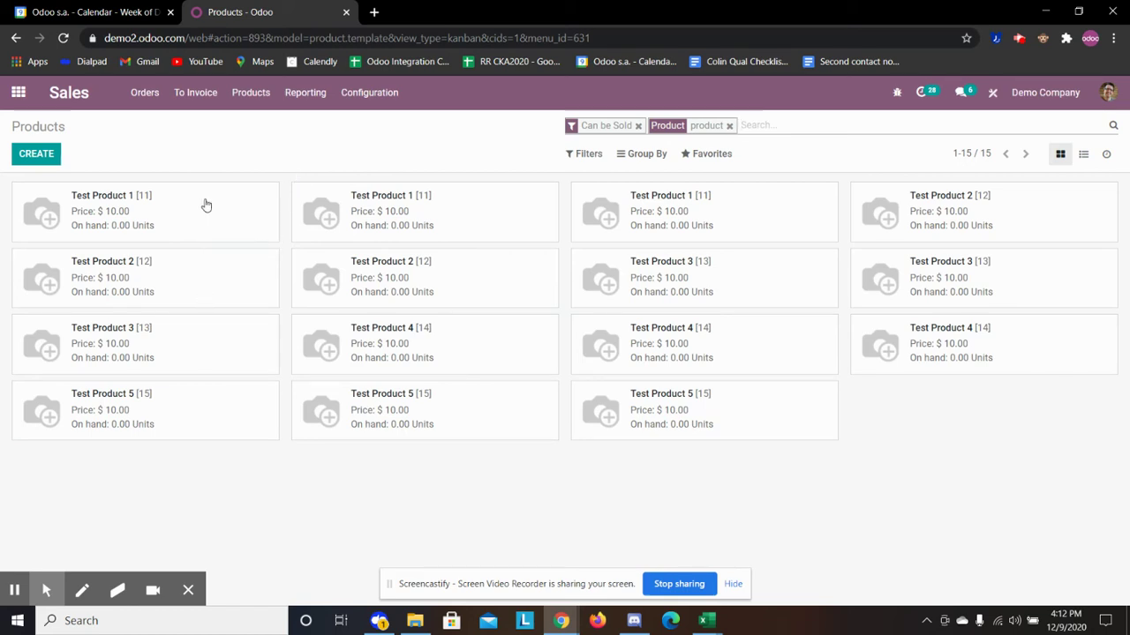
left_click(730, 126)
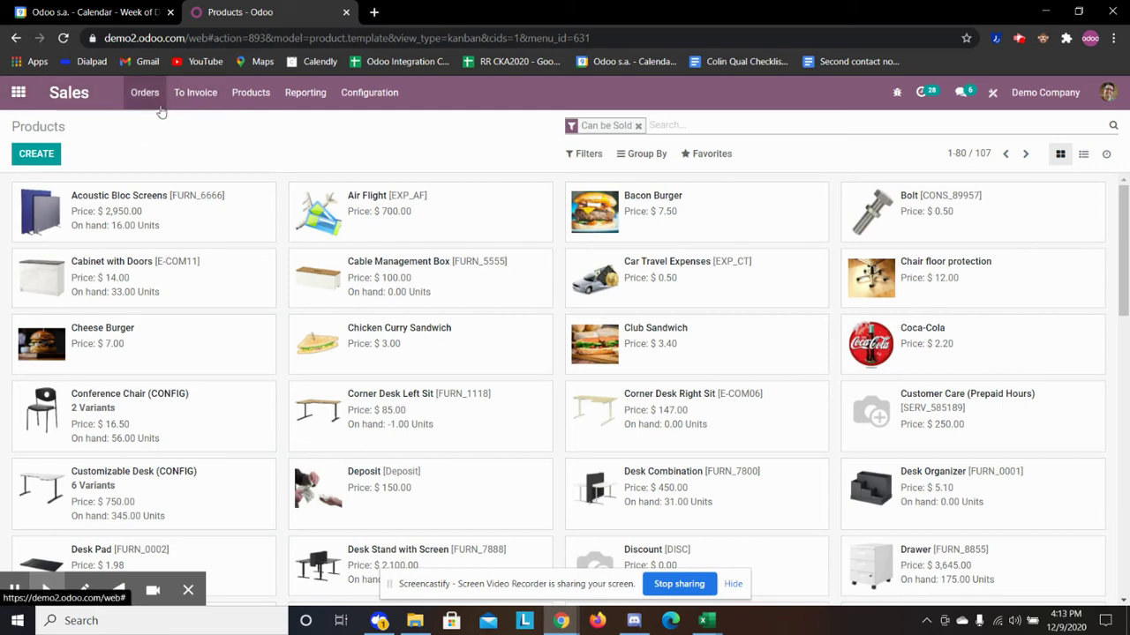
Step: Go to Inventory > Operations > Inventory Adjustments, finding the app with 'inv'
left_click(19, 92)
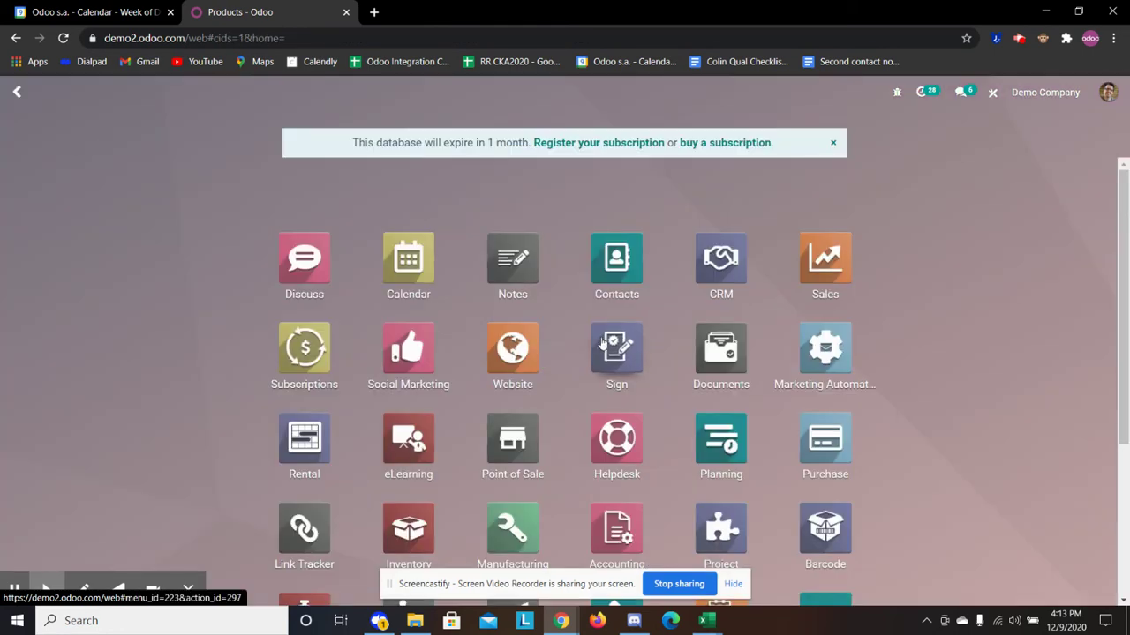
type("inv")
left_click(321, 275)
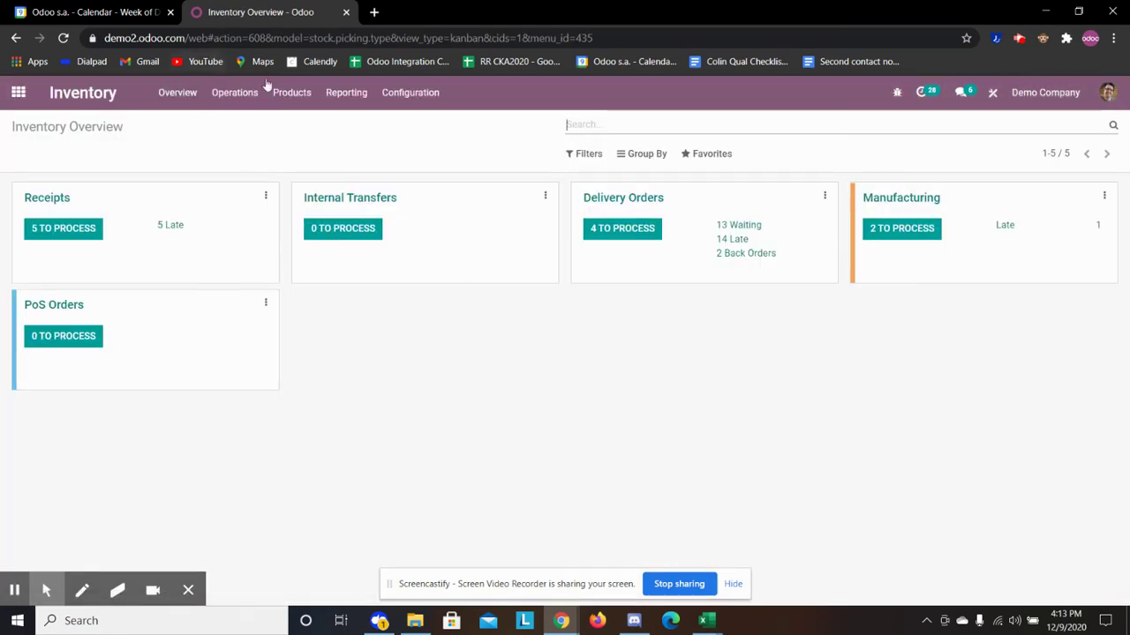
left_click(232, 96)
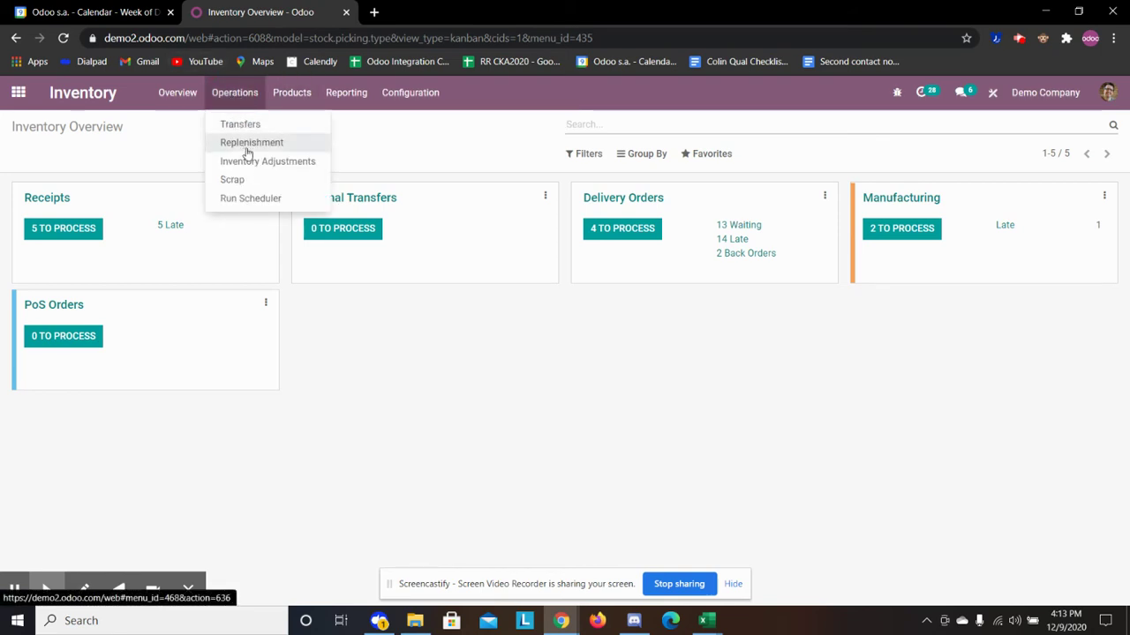
left_click(249, 162)
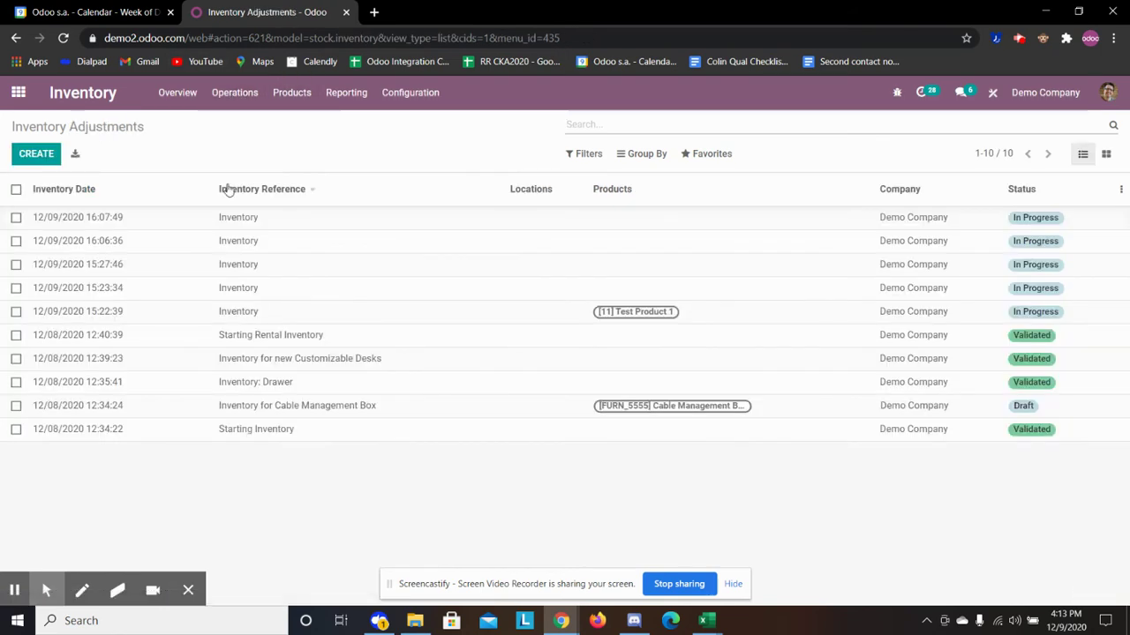
Step: Create and start a new inventory adjustment, then open Import records for its lines
left_click(36, 154)
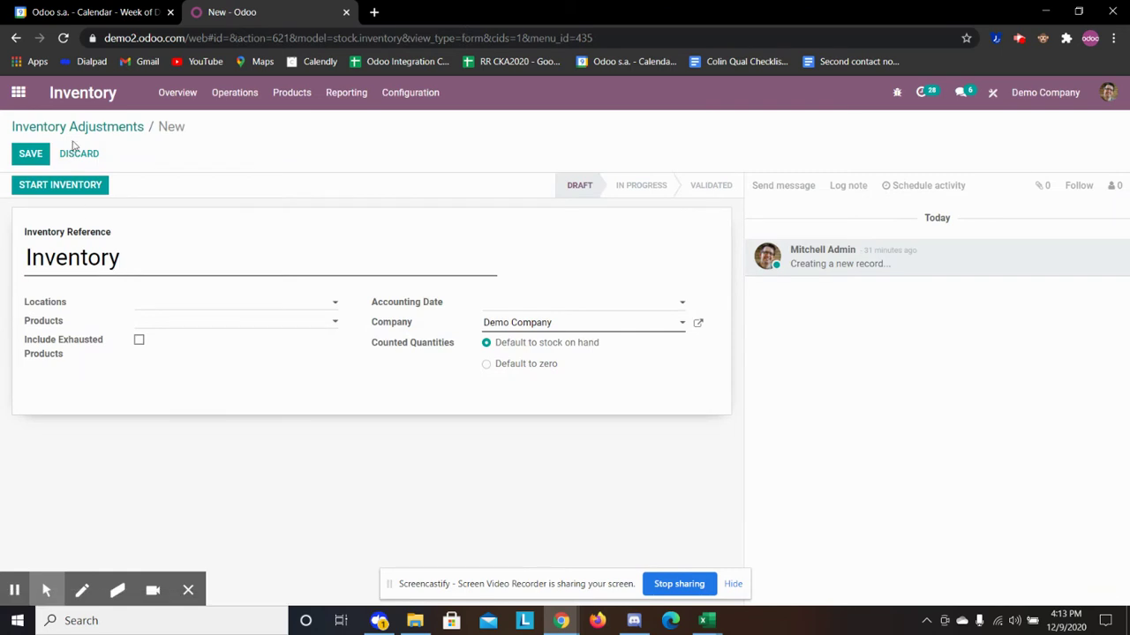
left_click(60, 185)
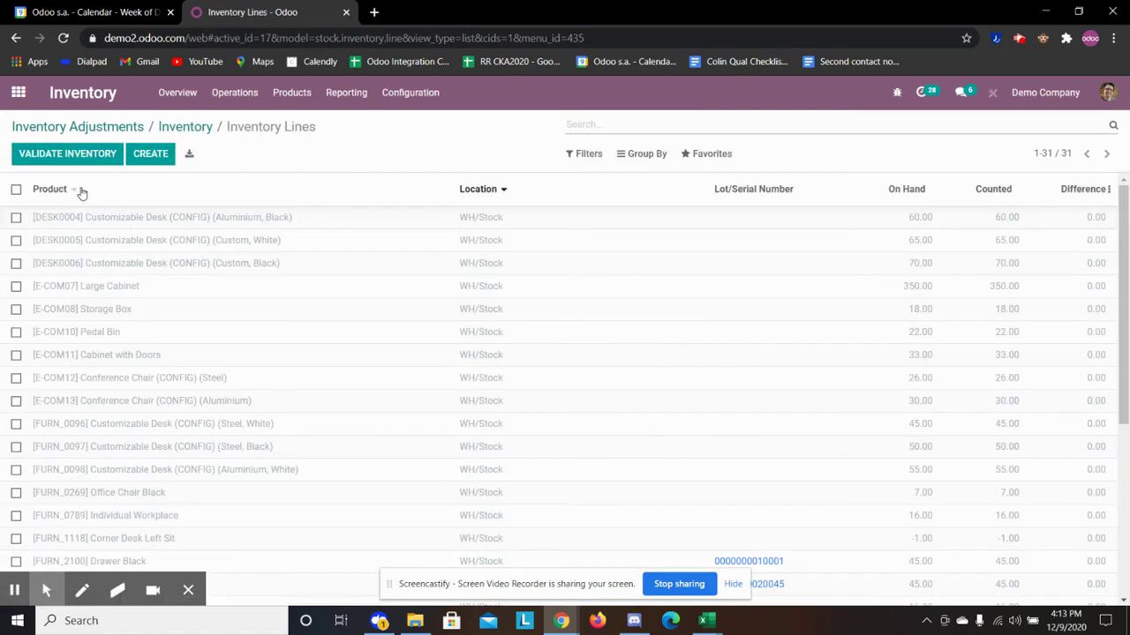
left_click(727, 158)
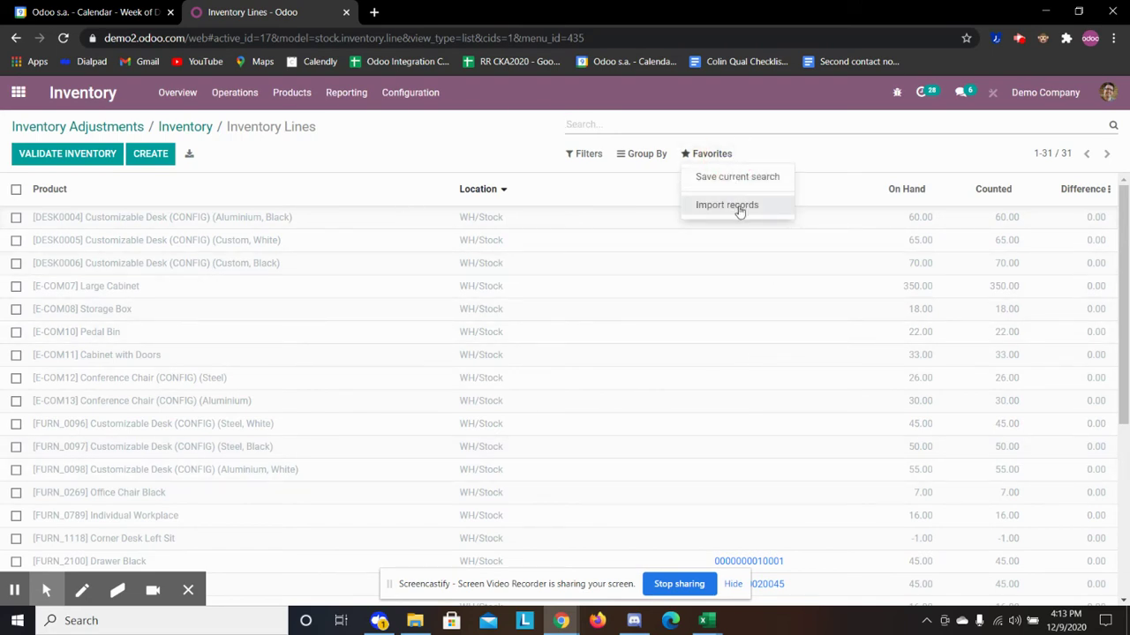
left_click(726, 206)
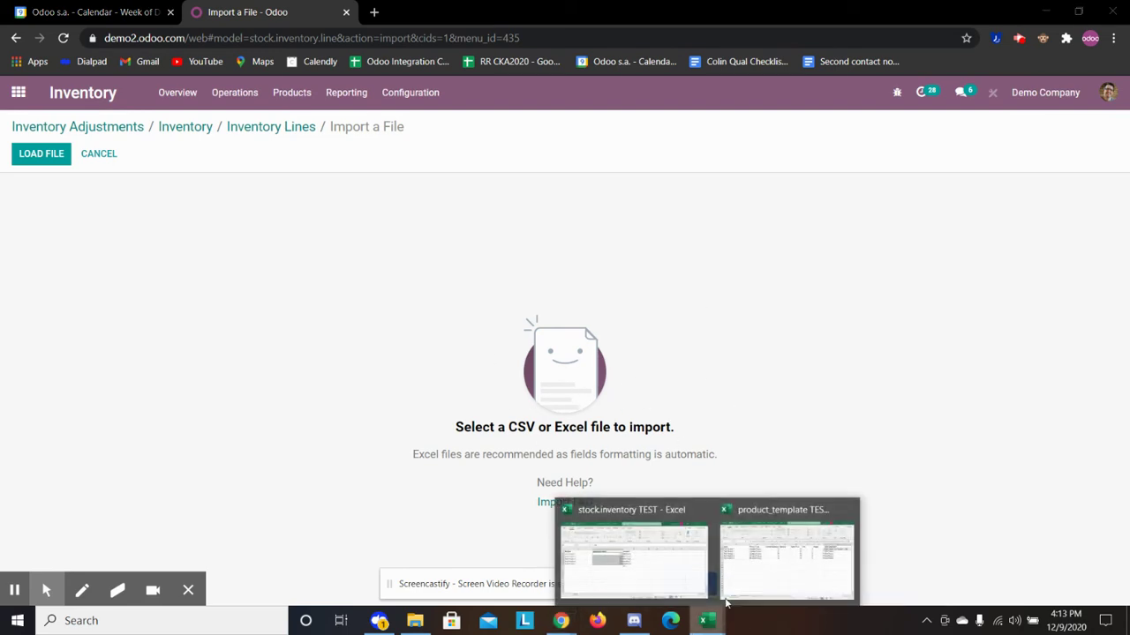
Step: Switch to the stock.inventory TEST workbook showing Test Products 1–5 with 100 at WH/Stock
left_click(772, 569)
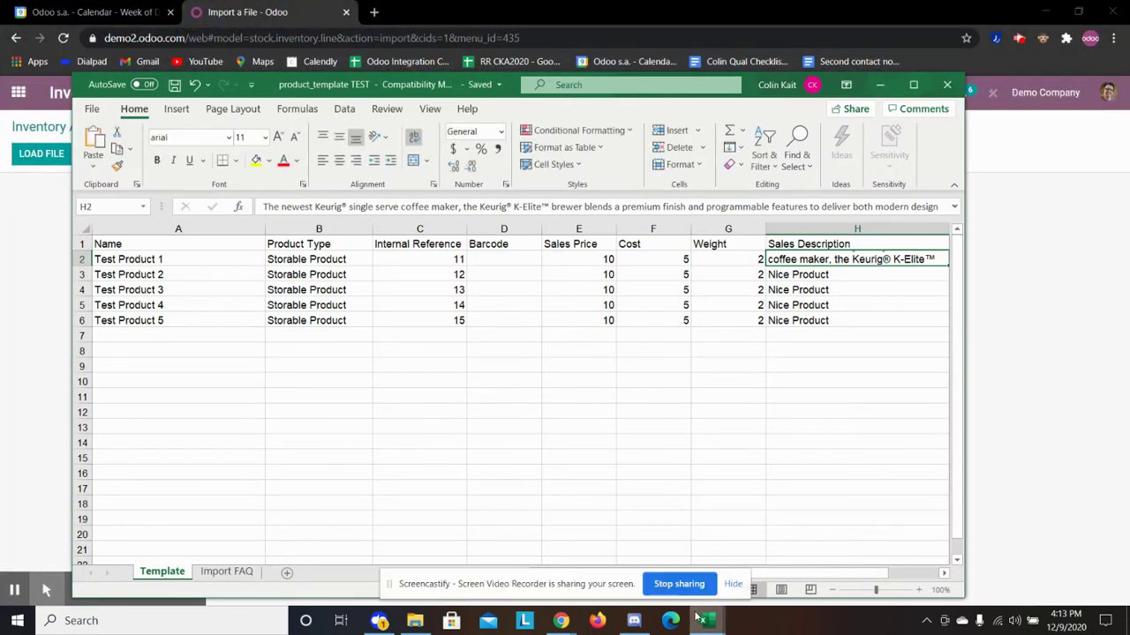
left_click(659, 563)
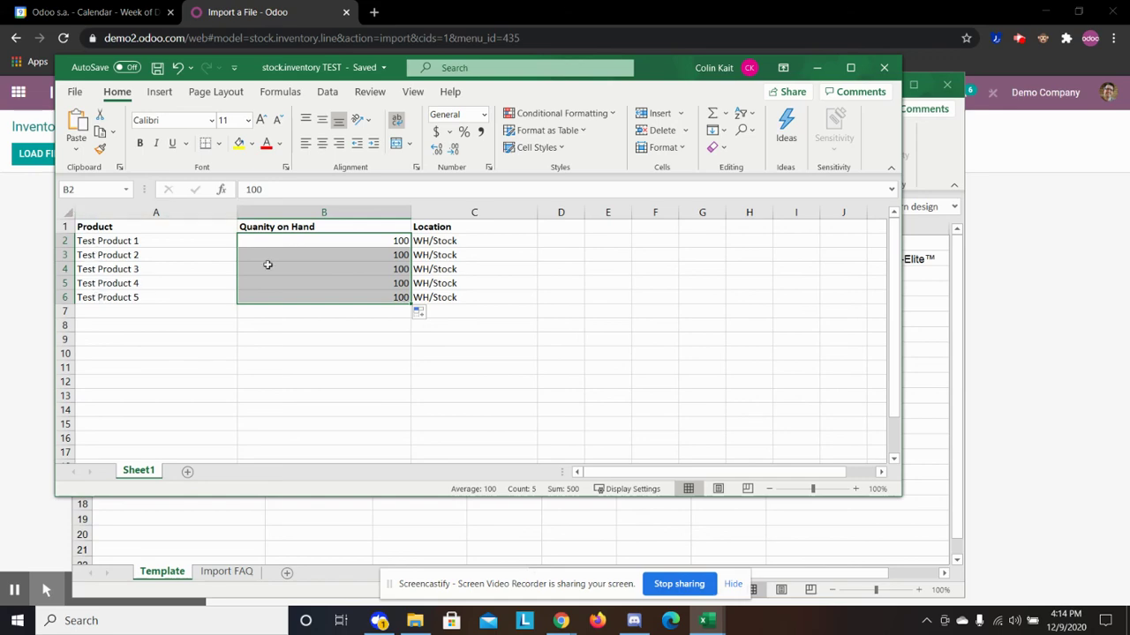
Step: Minimize both Excel windows and load stock.inventory TEST into the inventory-lines import
left_click(816, 68)
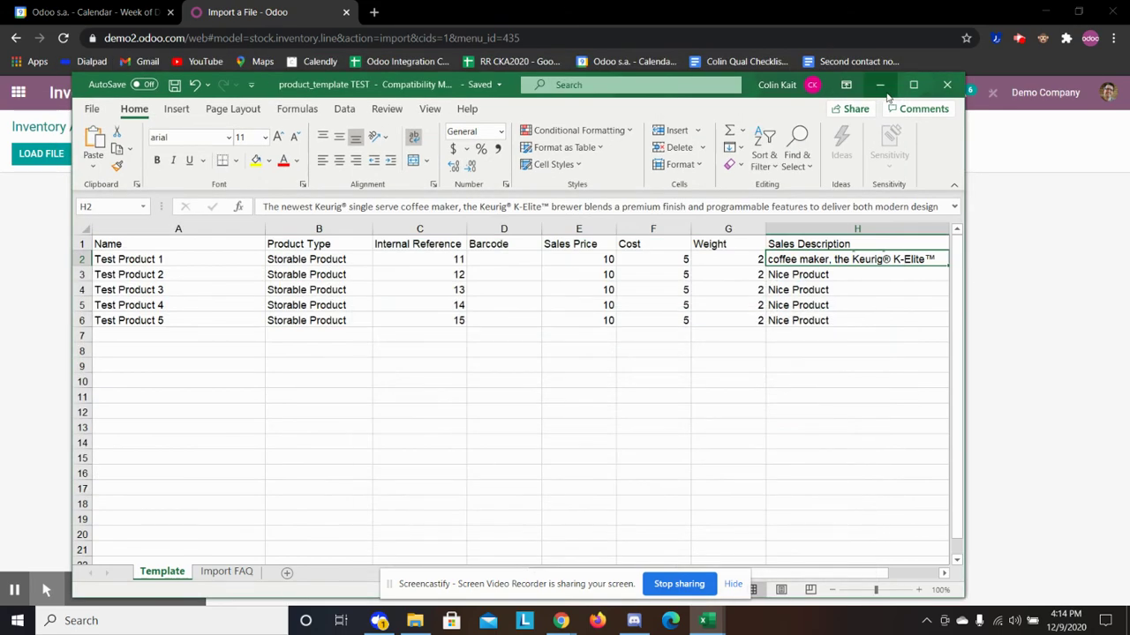
left_click(880, 85)
left_click(57, 159)
left_click(216, 159)
left_click(459, 329)
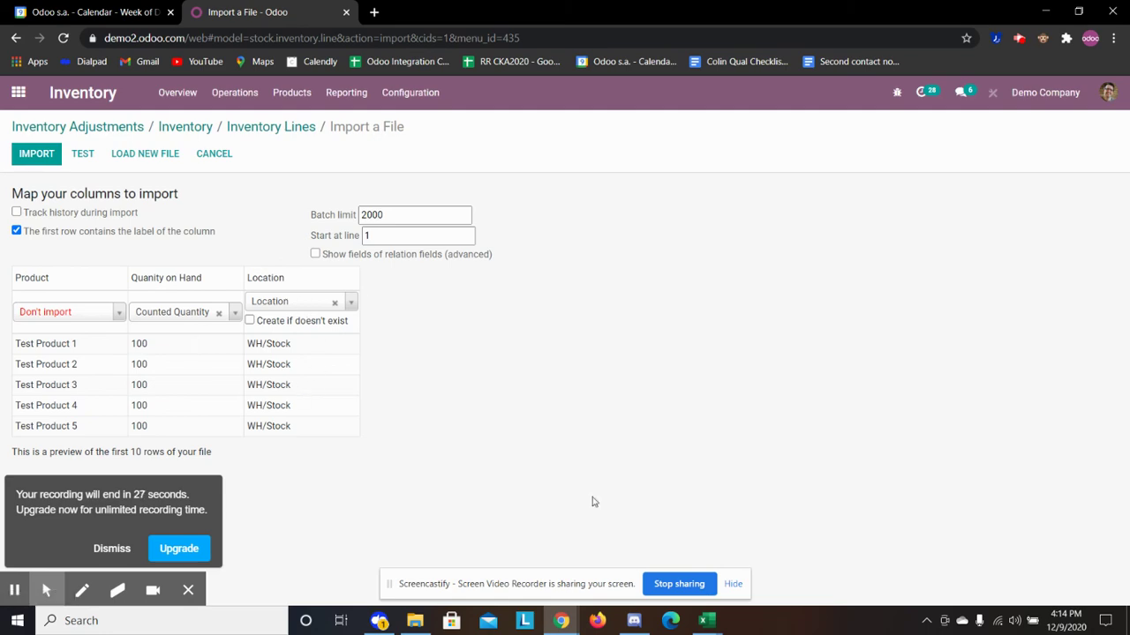
Step: Fill quantity on hand 200 into B2:B6 of stock.inventory TEST and save it
mouse_move(716, 628)
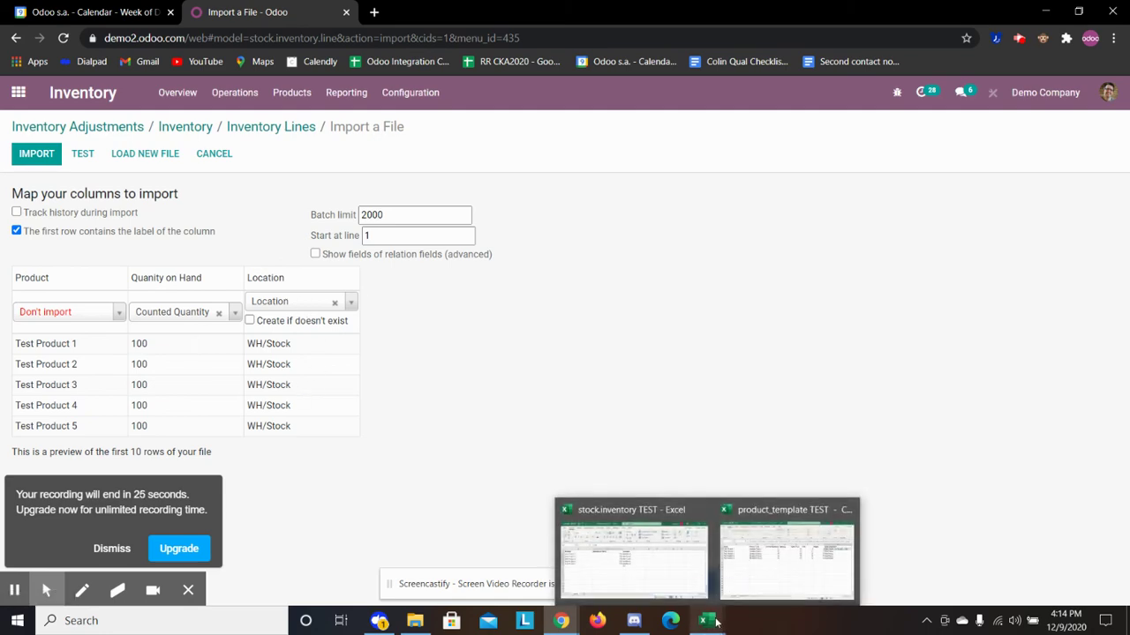
mouse_move(768, 570)
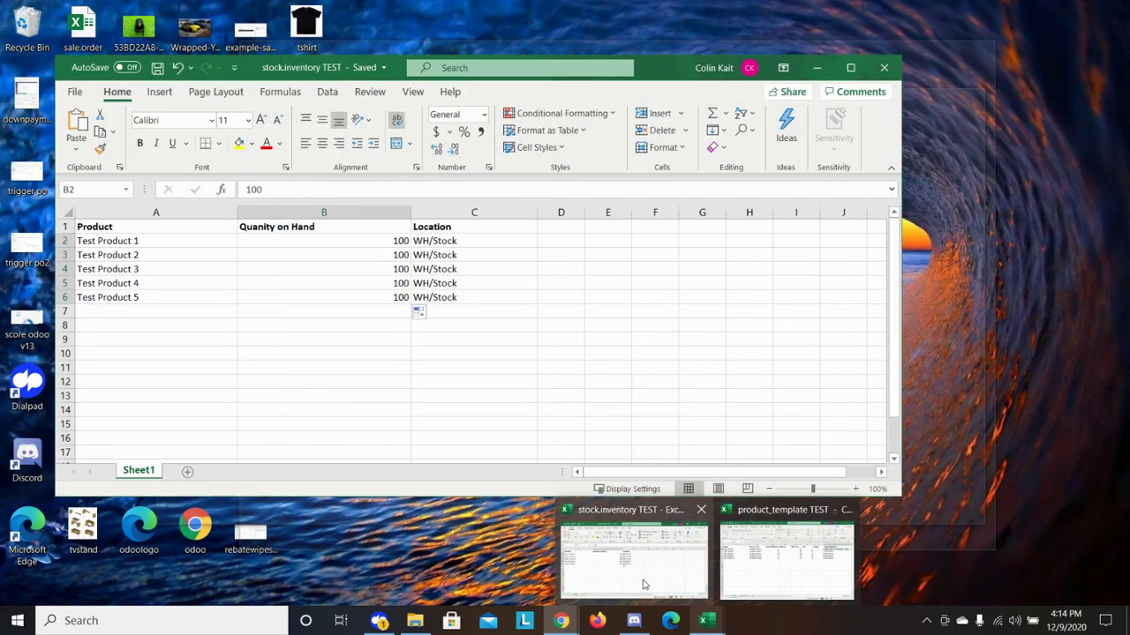
left_click(643, 587)
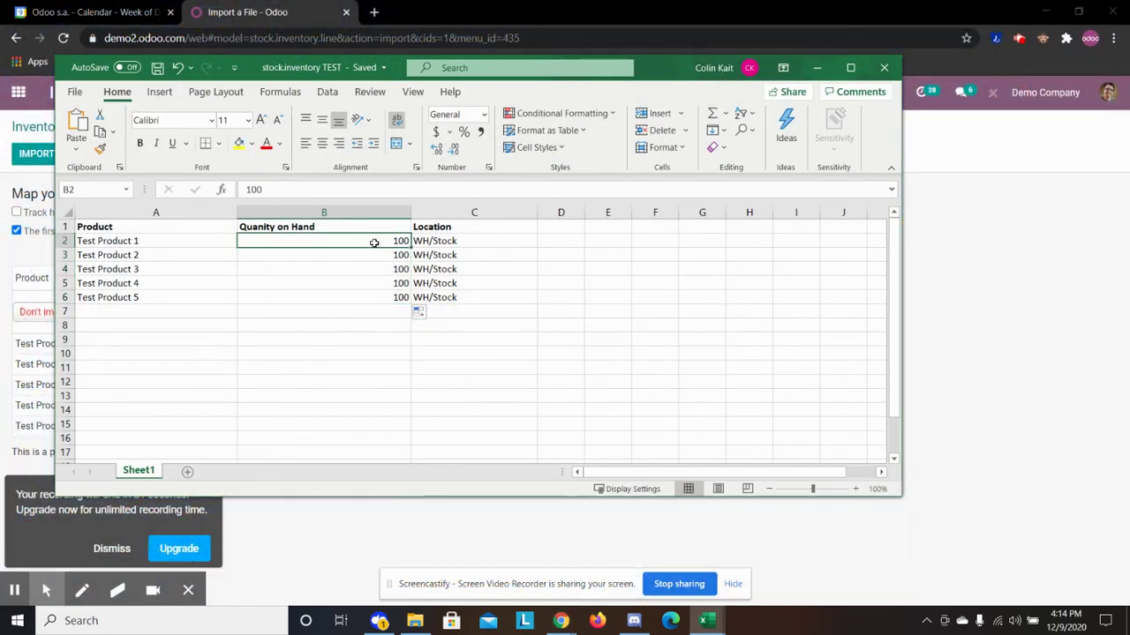
type("200")
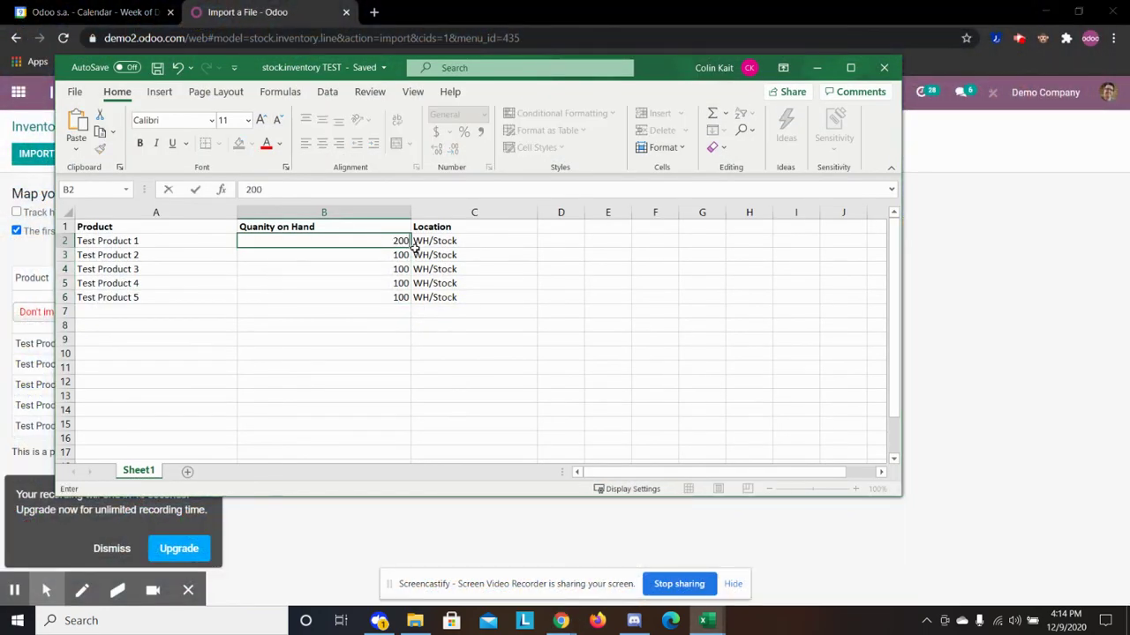
left_click_drag(410, 249, 411, 300)
left_click(161, 70)
Step: Reload the updated stock.inventory TEST file into the inventory-lines import and run the import
left_click(828, 70)
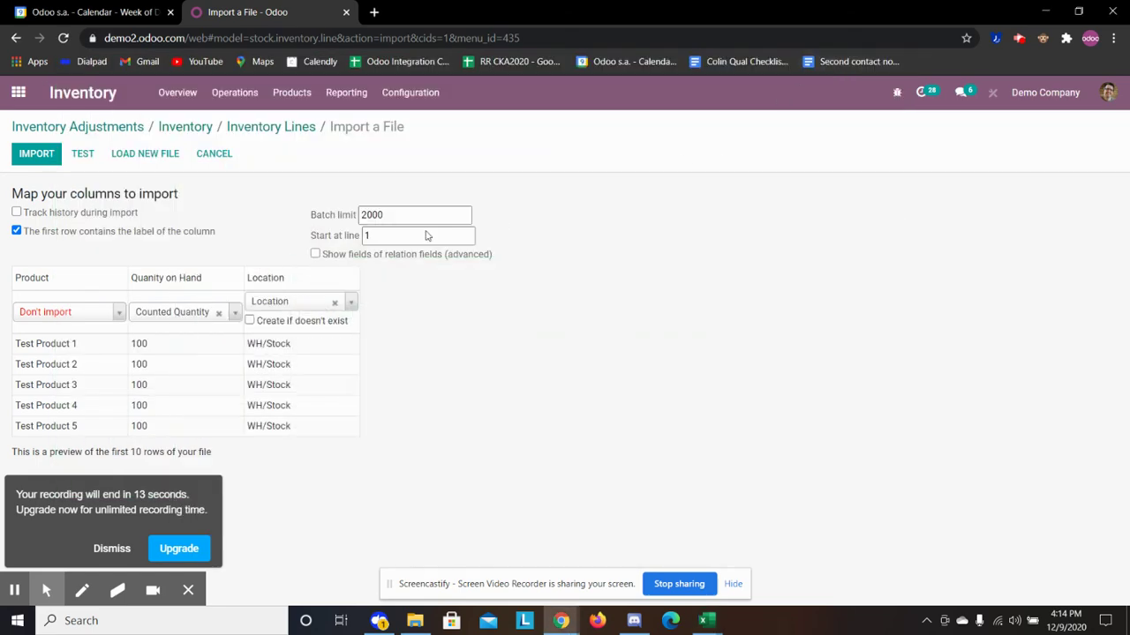
left_click(154, 156)
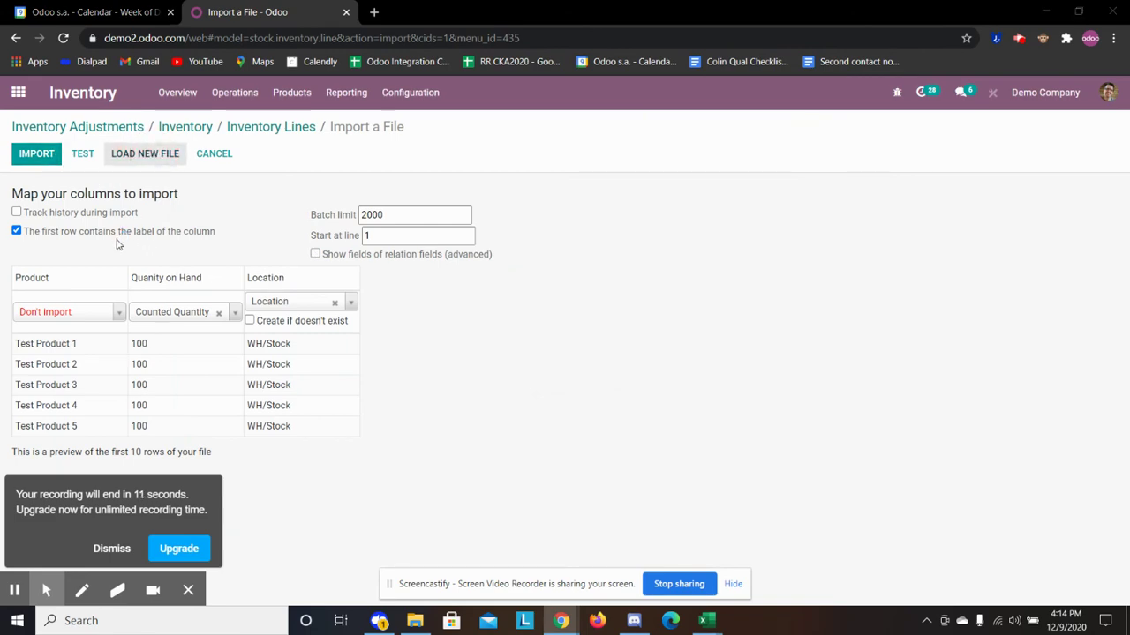
left_click(267, 156)
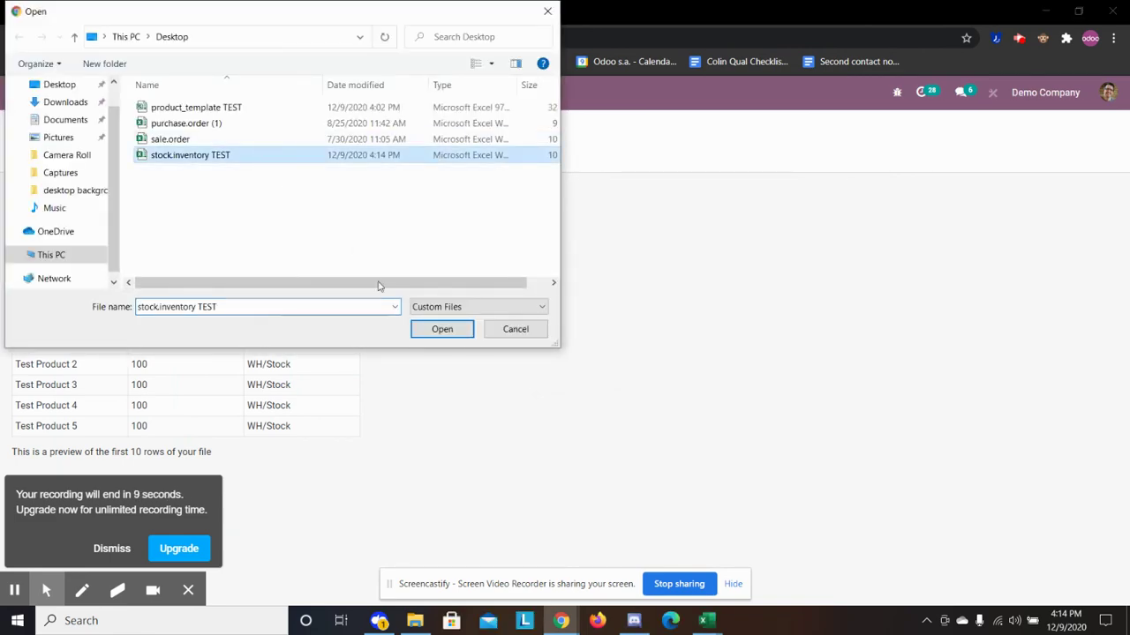
left_click(441, 328)
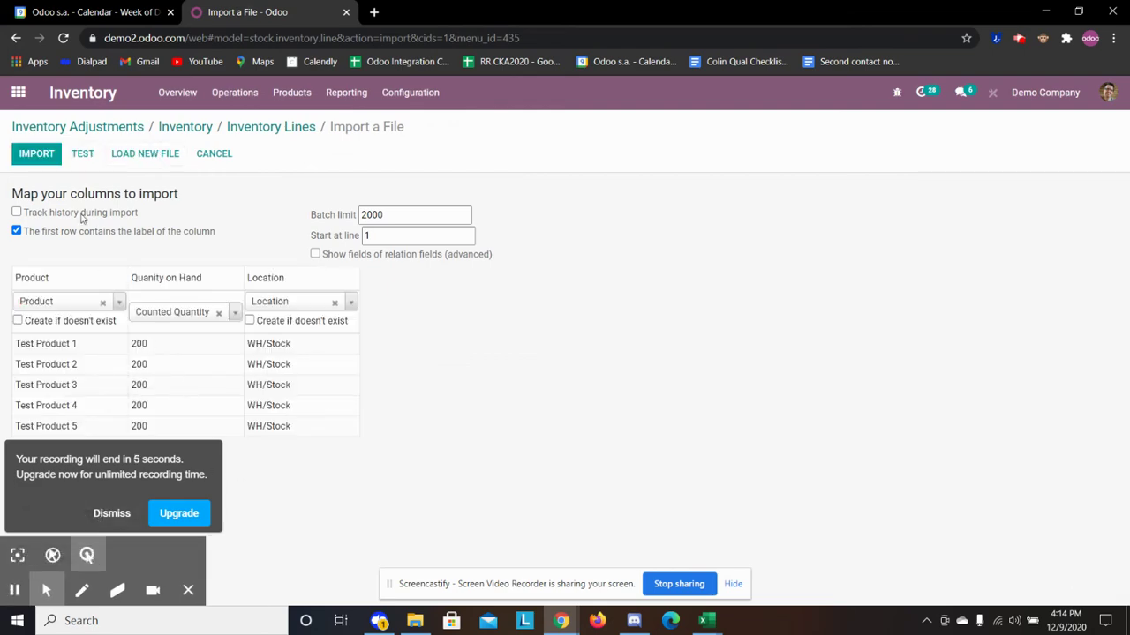
left_click(43, 156)
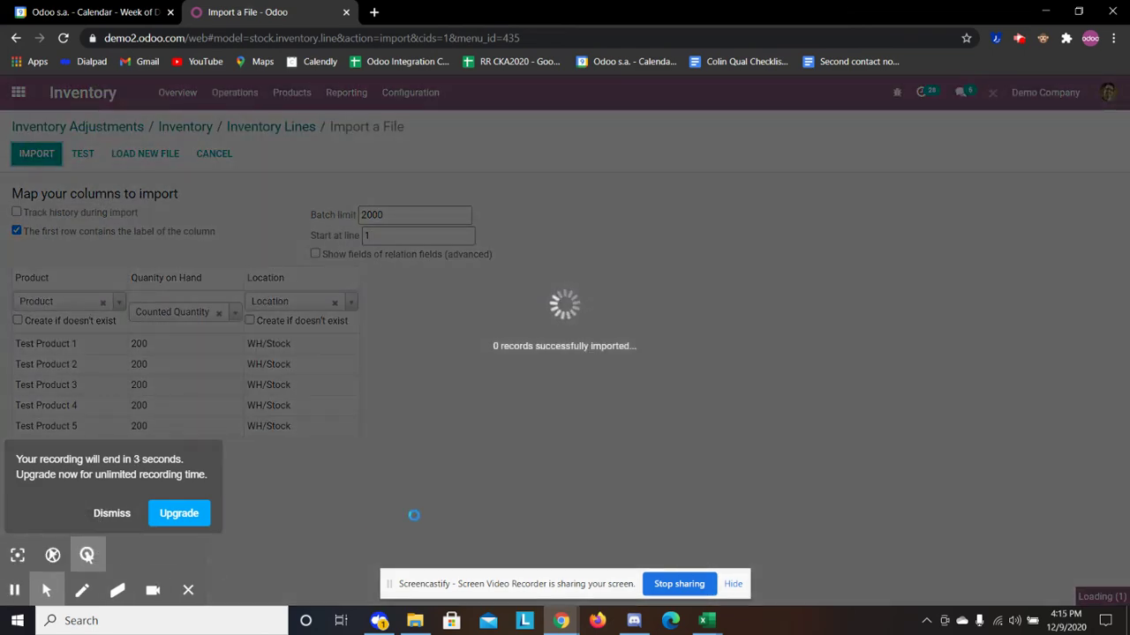